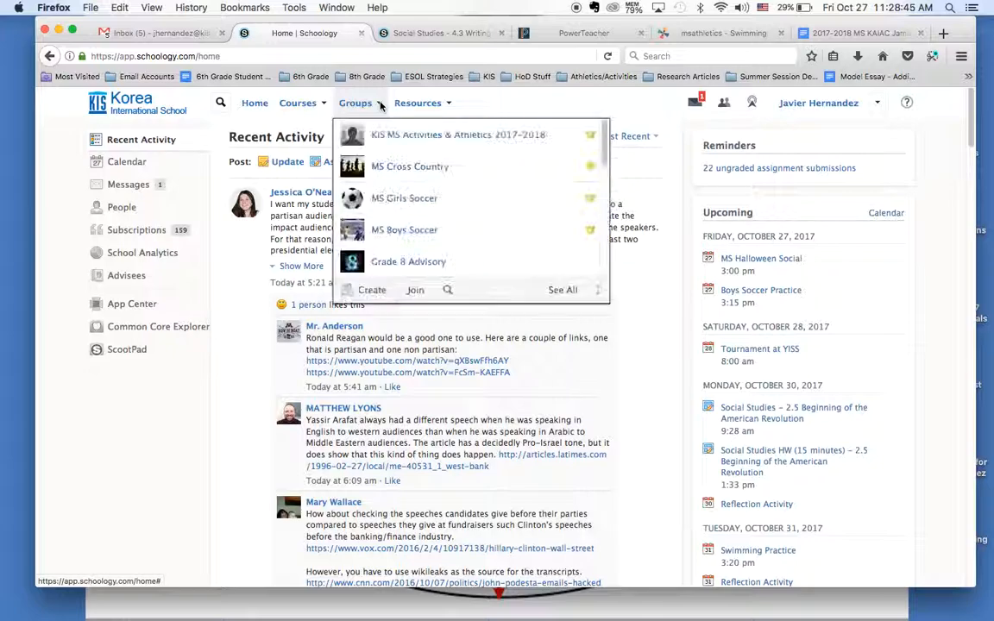
- Start a new group and name it "KIS Varsity Girls Basketball"
click(369, 293)
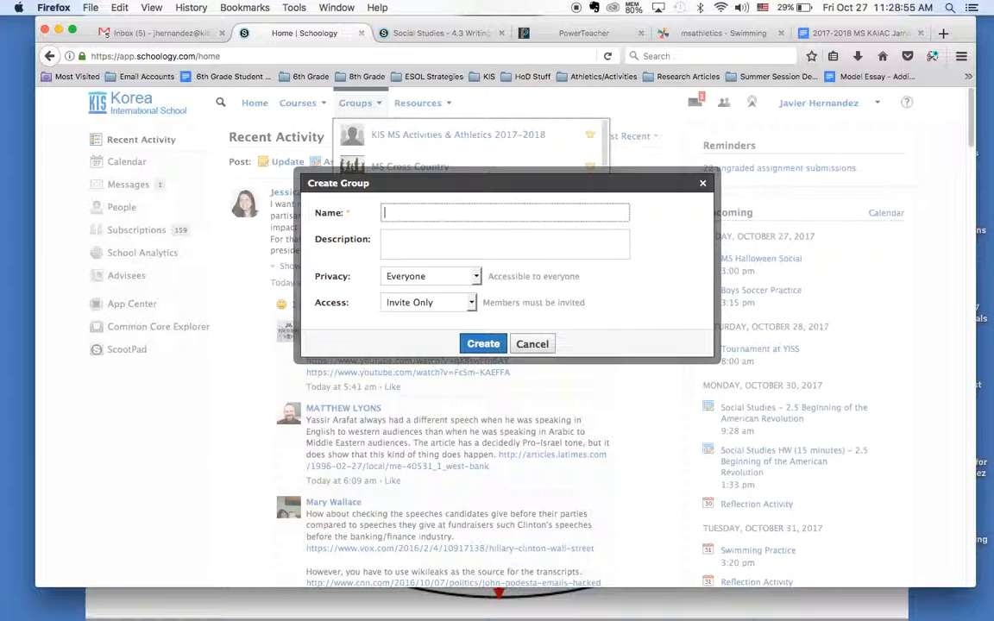
text(HS Girls Basketball)
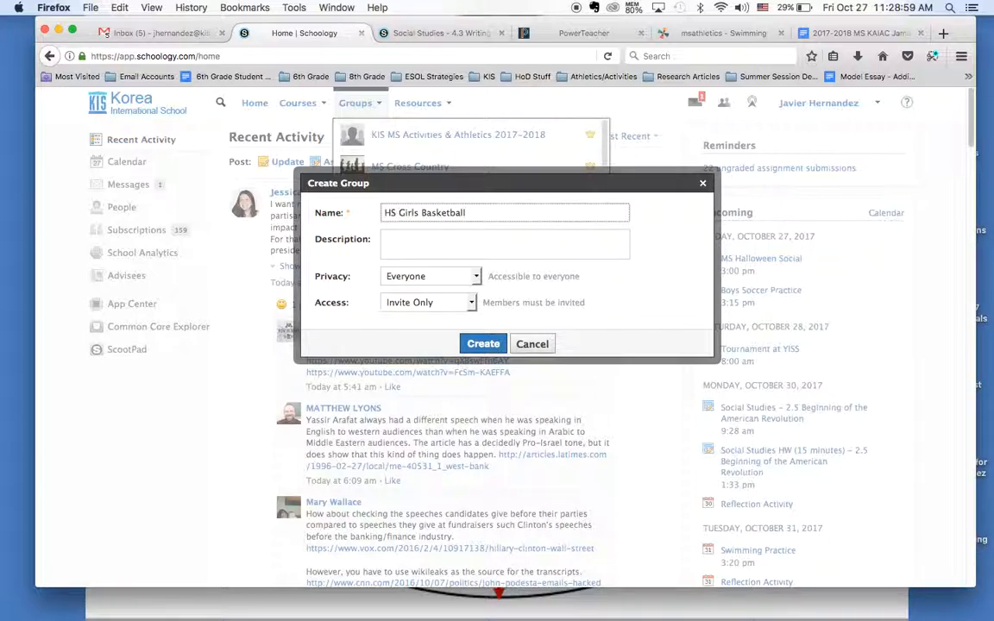
double_click(389, 214)
key(BackSpace)
text(KIS)
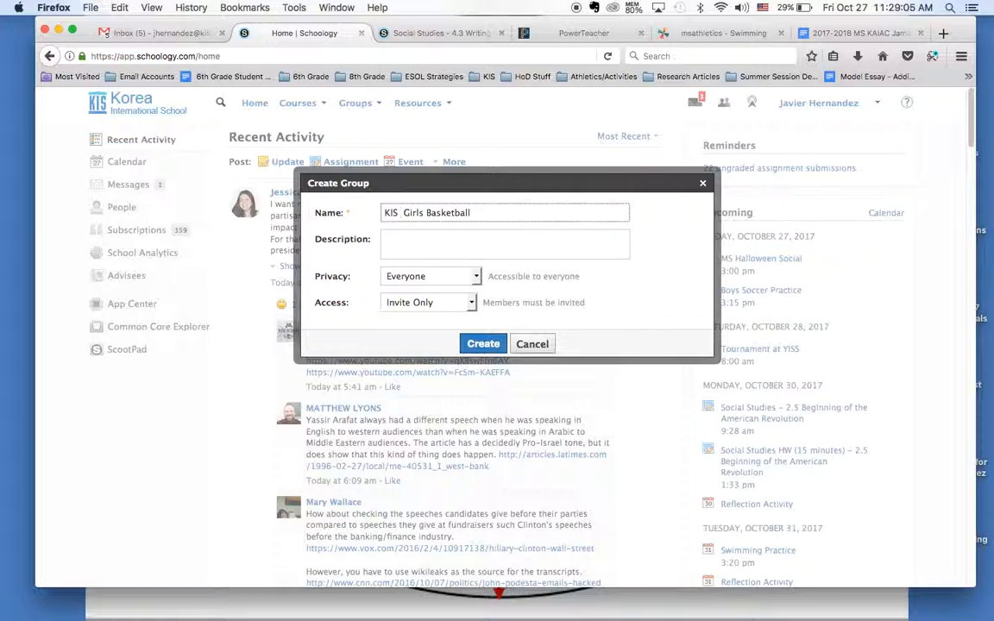
text( Varisty)
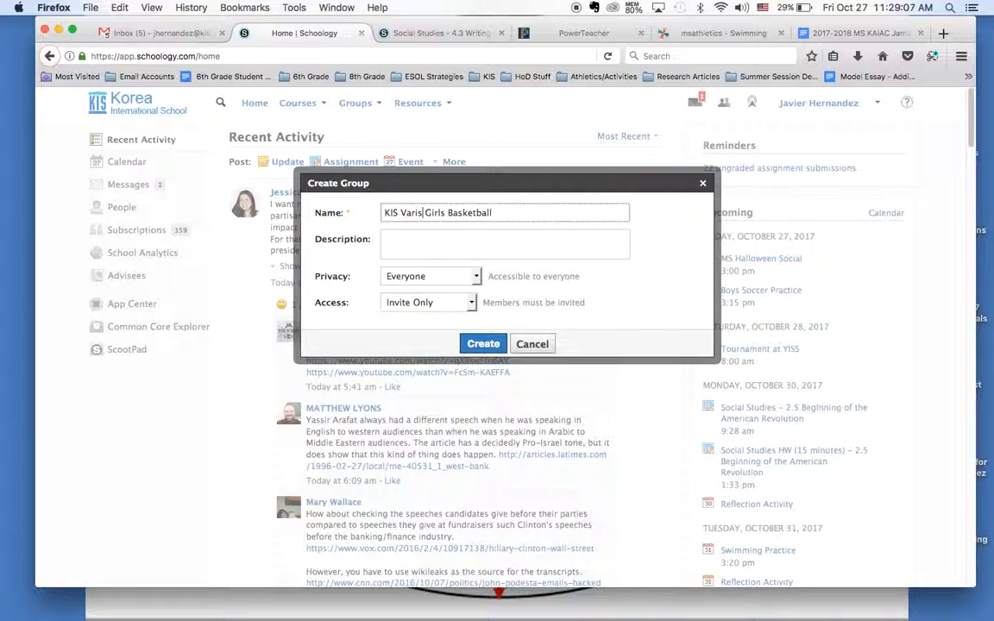
click(421, 213)
key(BackSpace)
key(BackSpace)
text(sity)
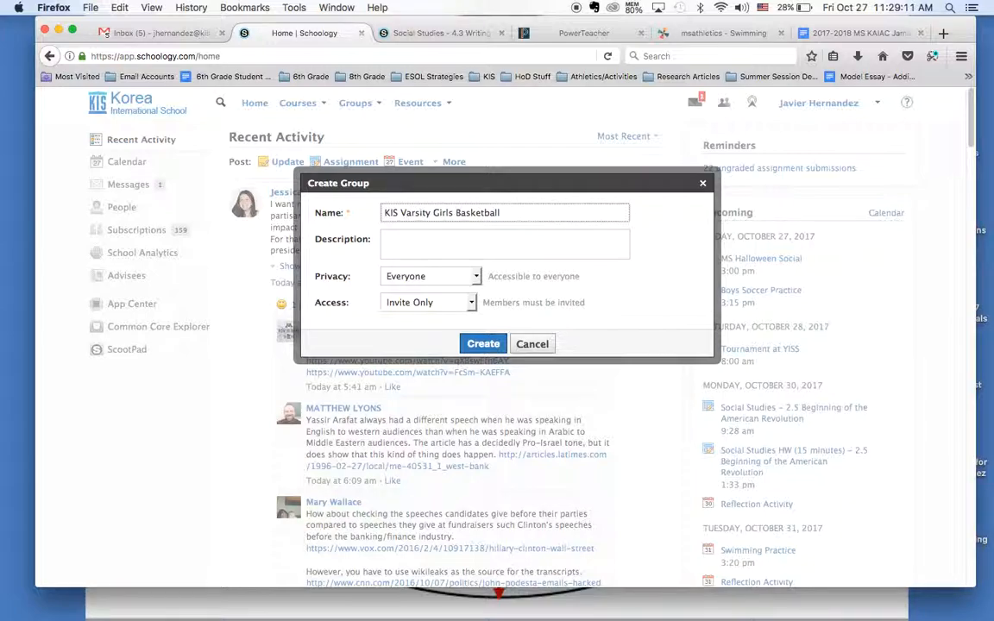
- Set the new group's privacy to Custom and its access to Invite Only, and create it
click(476, 278)
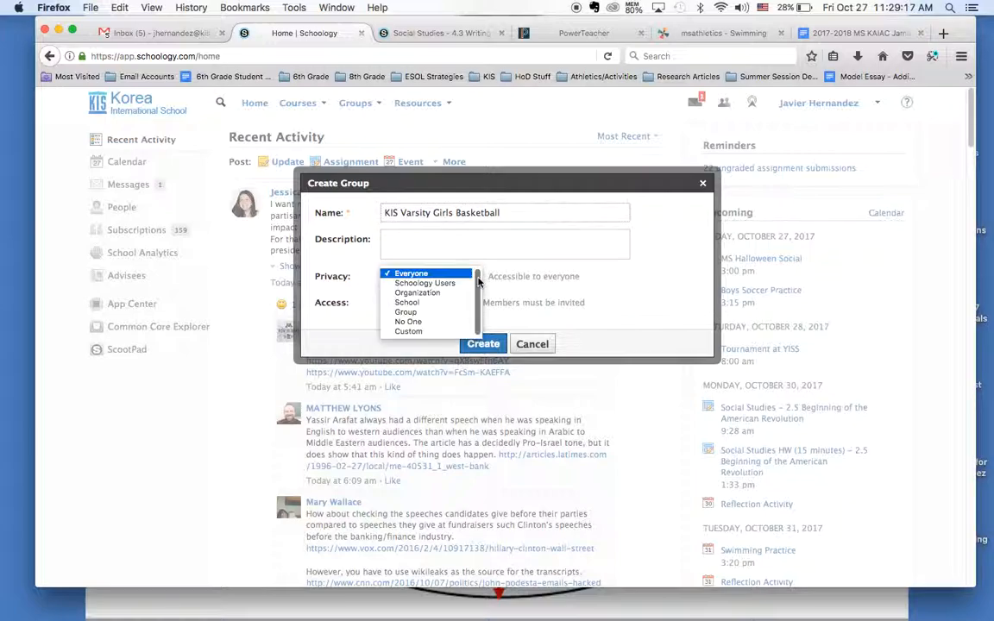
click(453, 333)
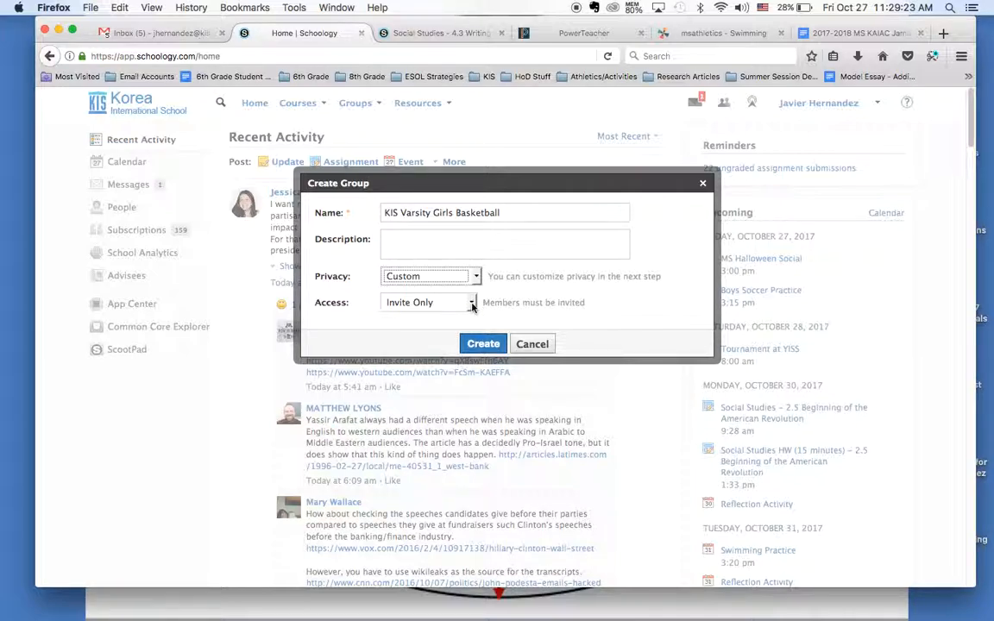
click(472, 305)
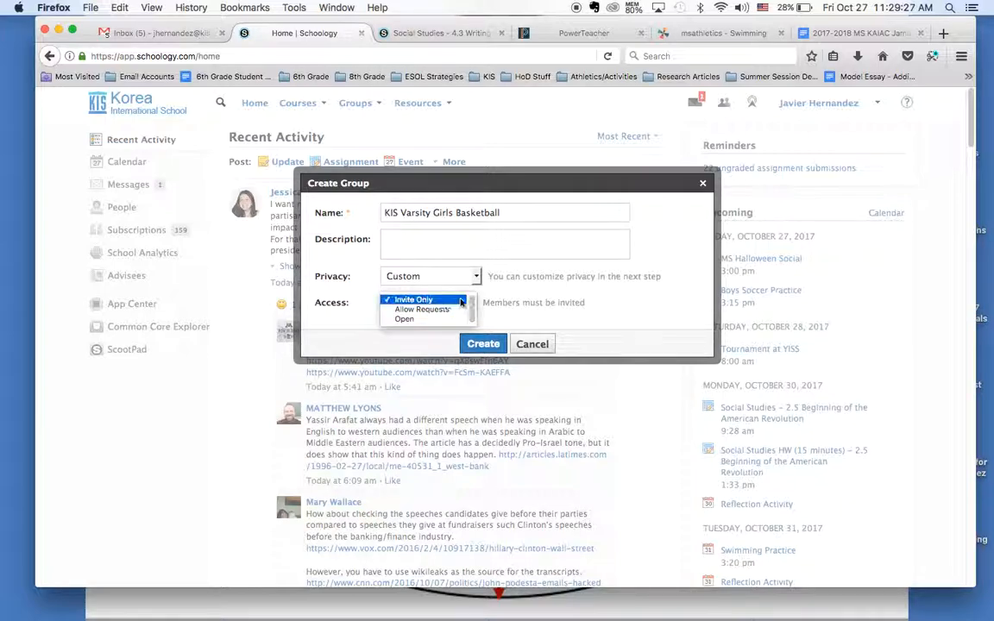
click(457, 300)
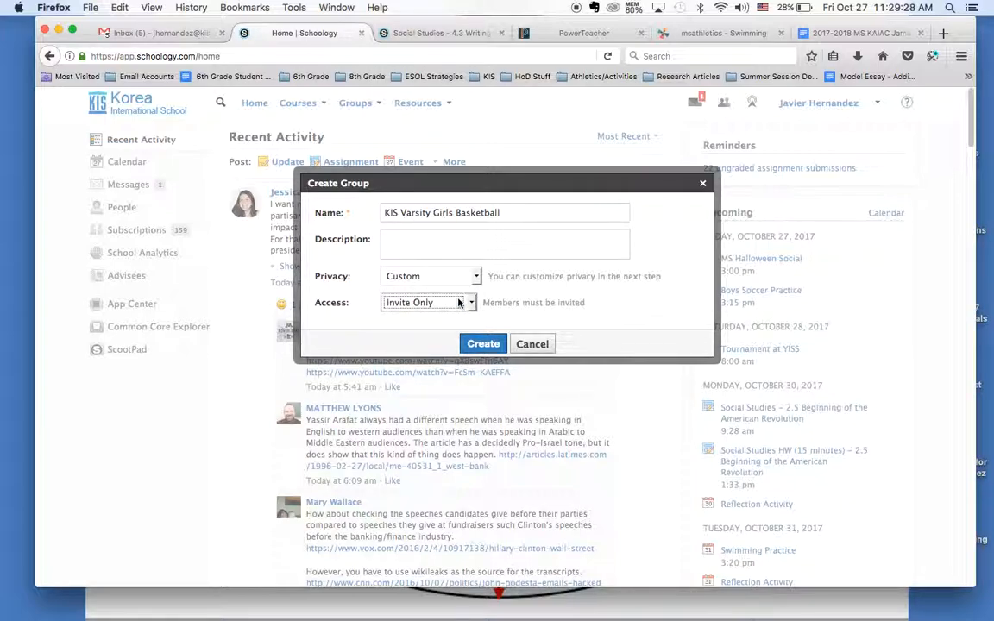
click(485, 344)
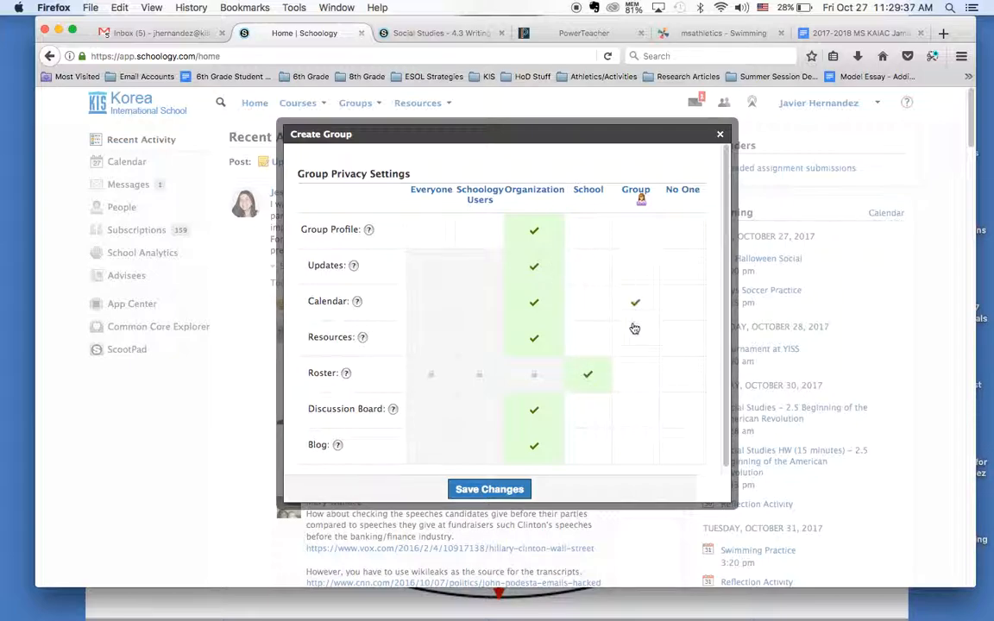
- Restrict the Discussion Board and Updates privacy to Group and save the group privacy settings
click(632, 411)
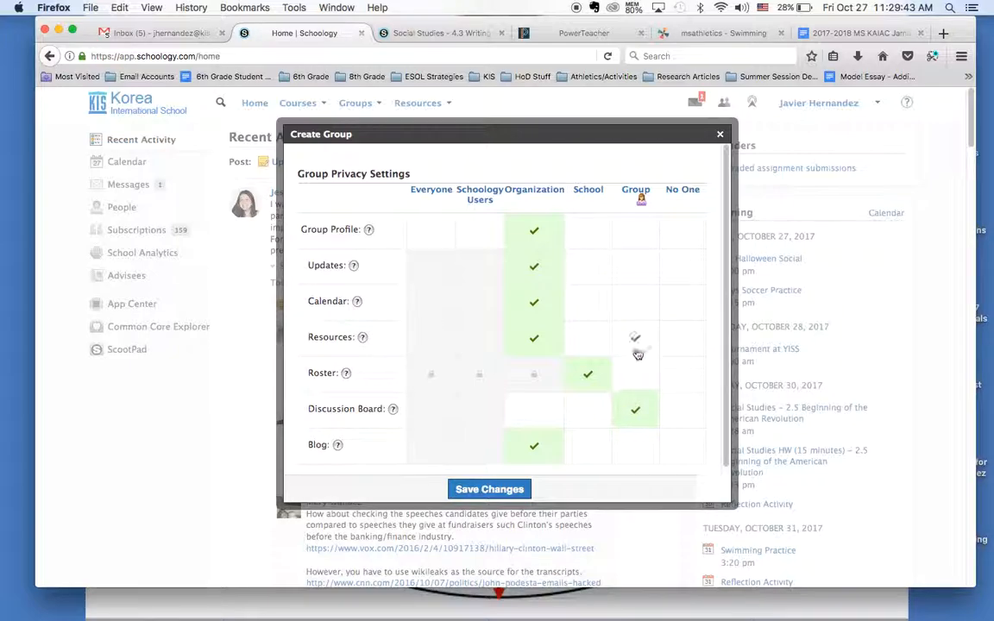
click(635, 269)
scroll(623, 462, down, 1)
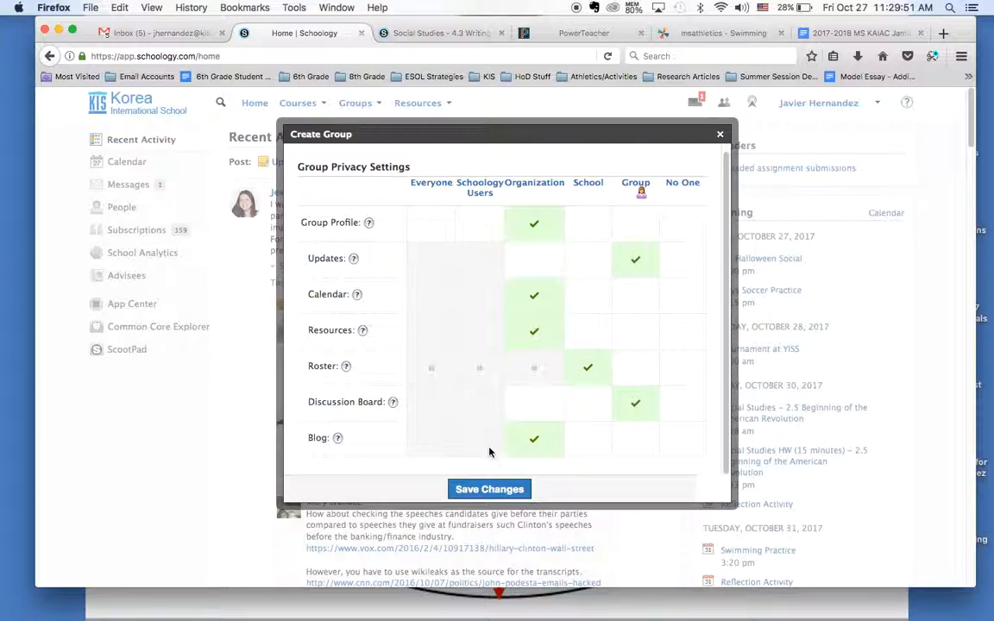
click(501, 491)
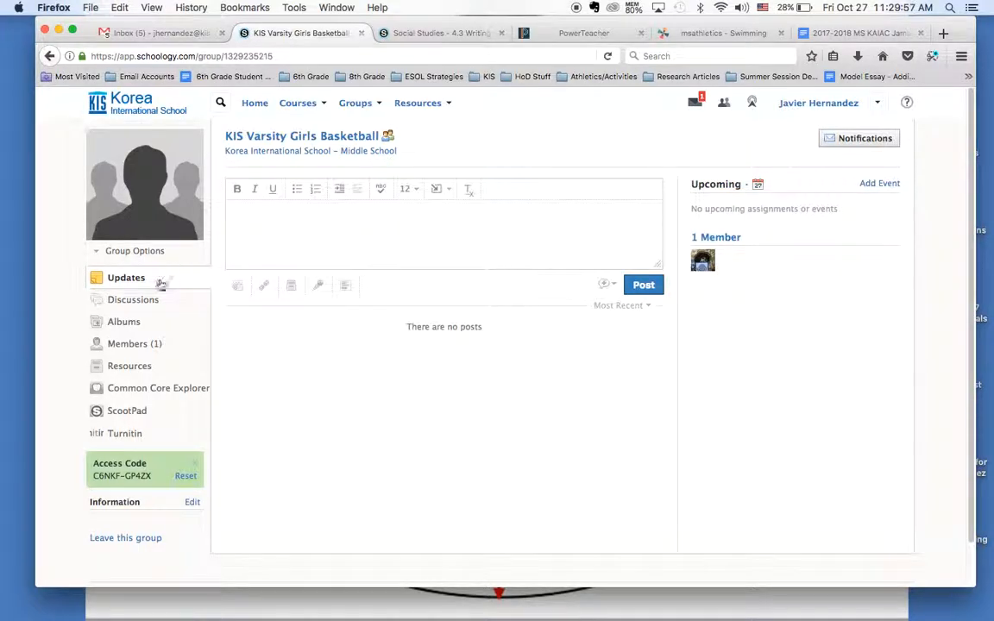
- Start adding members to the group, choosing people from Korea International School - High School
click(132, 344)
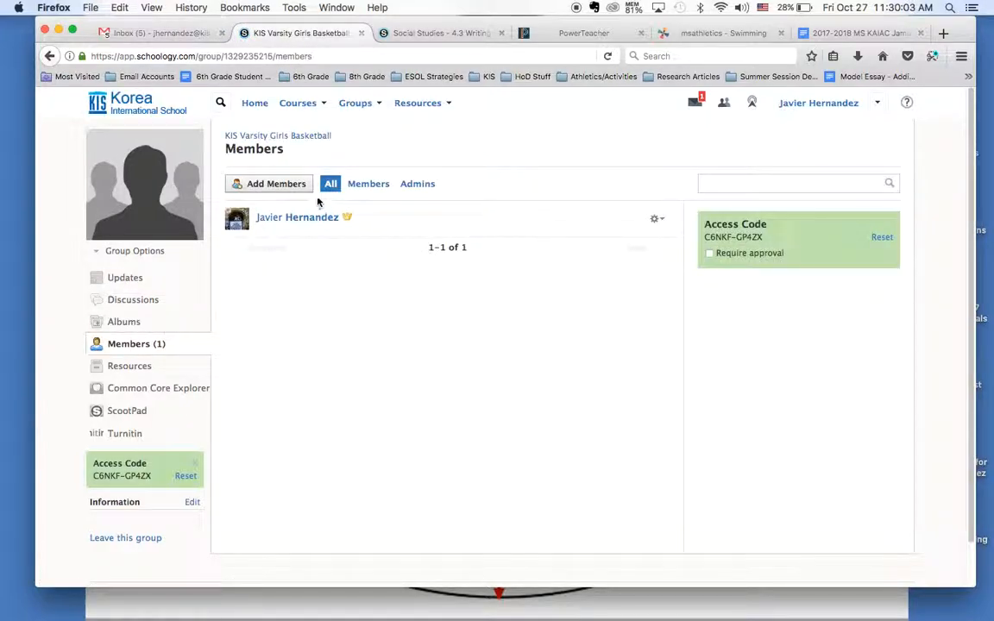
click(287, 185)
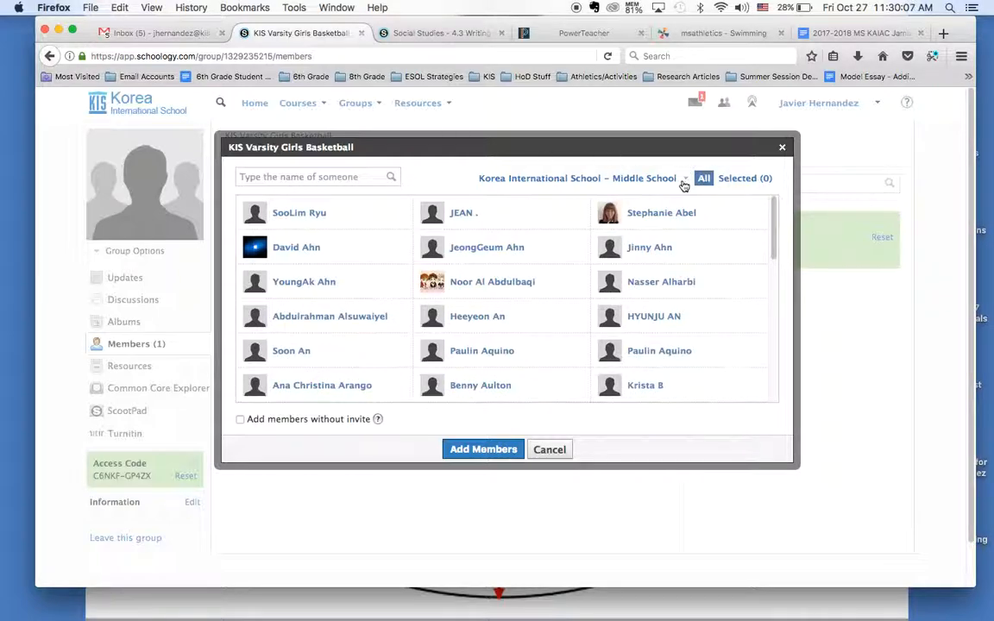
click(687, 177)
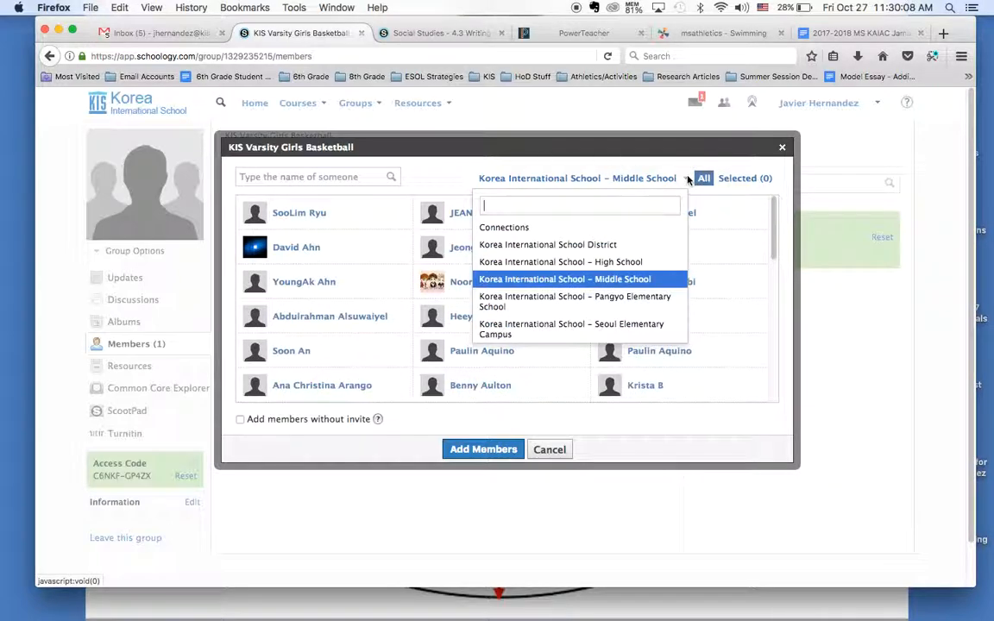
click(617, 262)
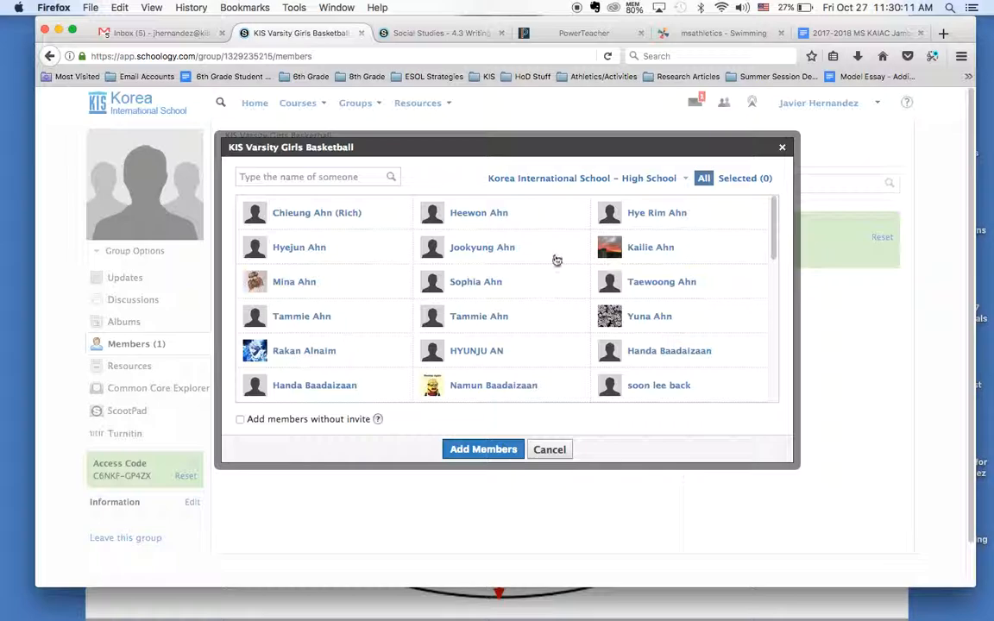
- Search for a student by first name, enable adding members without invite, and select the matching student with the two-part surname
click(284, 176)
text(Hannah)
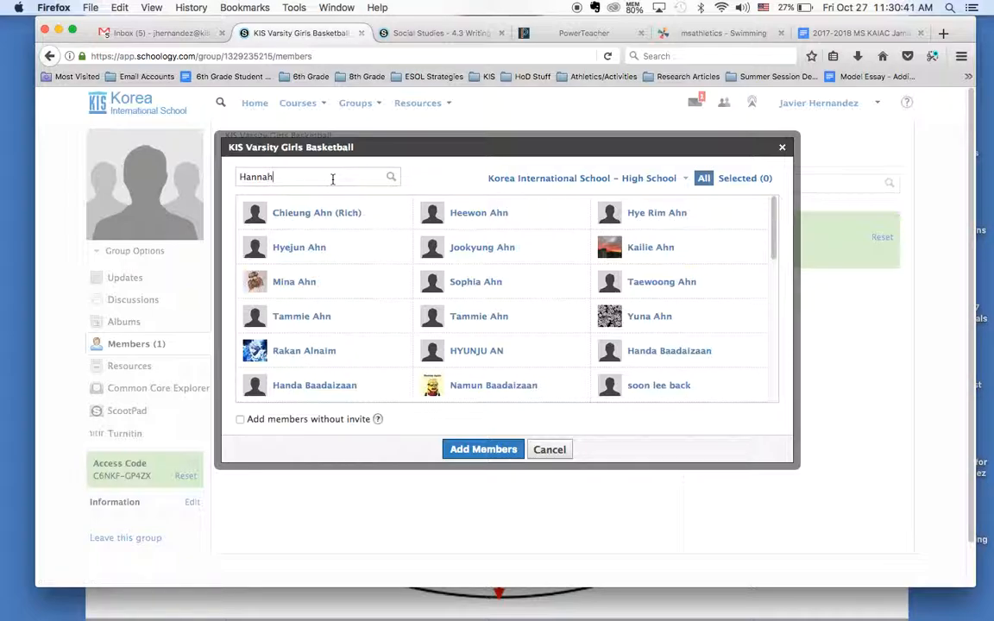
key(Return)
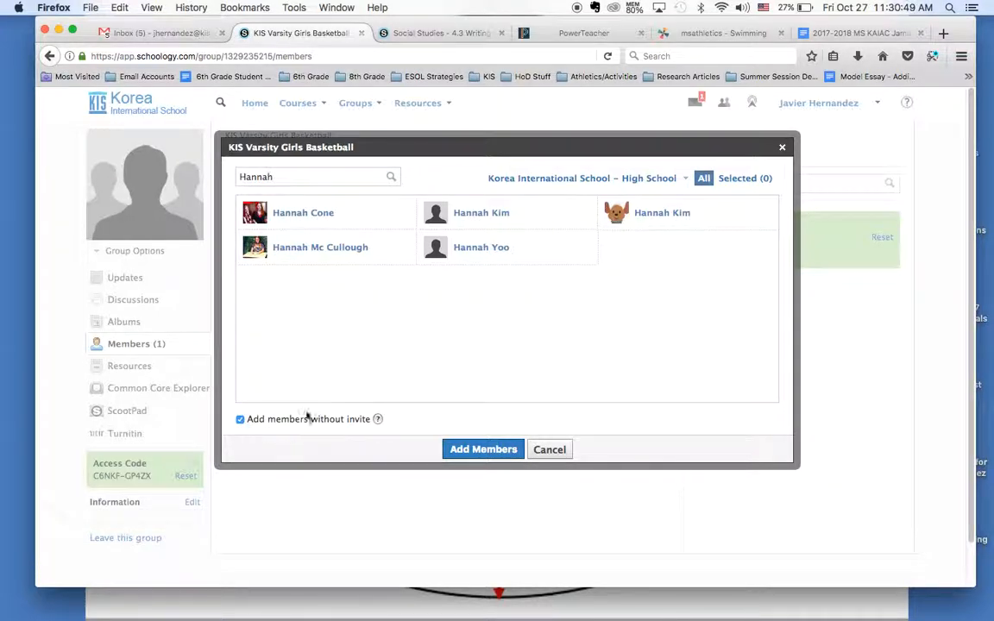
click(333, 245)
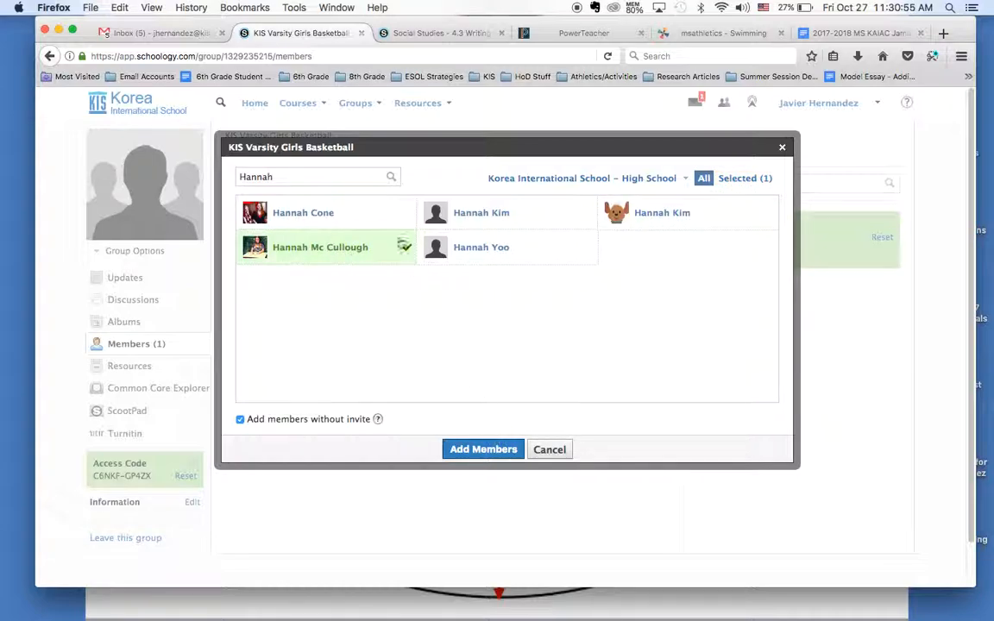
- Search the High School list for a second student by first name, trying joined, spaced and shortened spellings
double_click(324, 176)
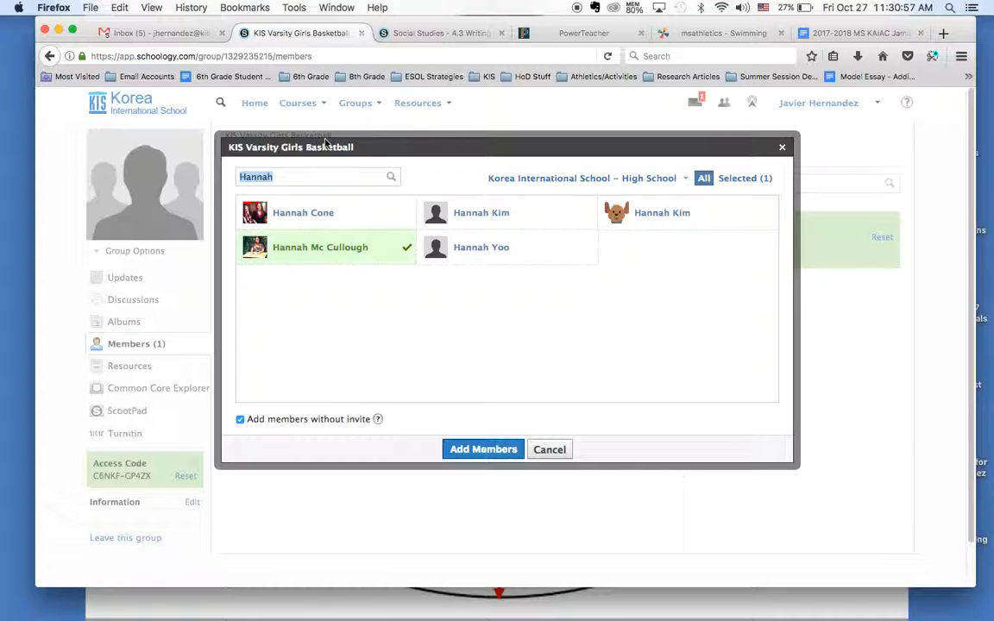
text(Hyerim)
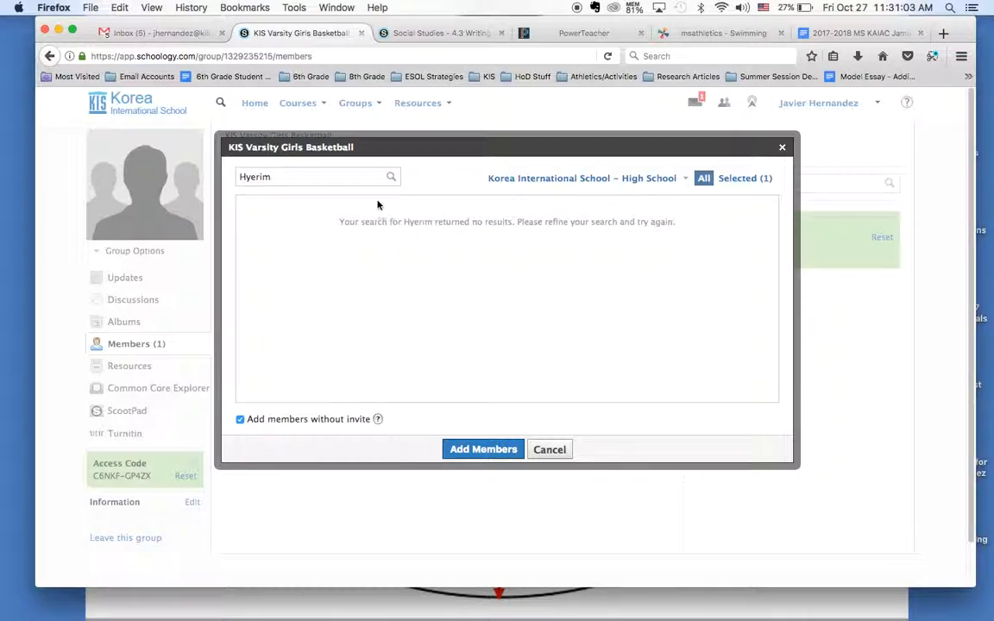
click(591, 178)
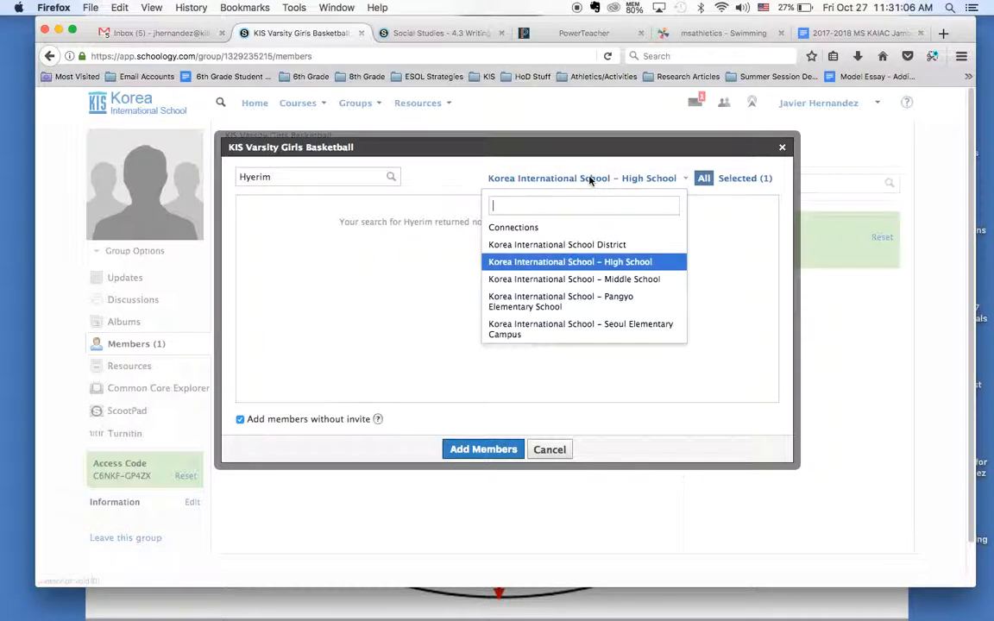
click(553, 263)
click(330, 178)
key(BackSpace)
key(BackSpace)
key(BackSpace)
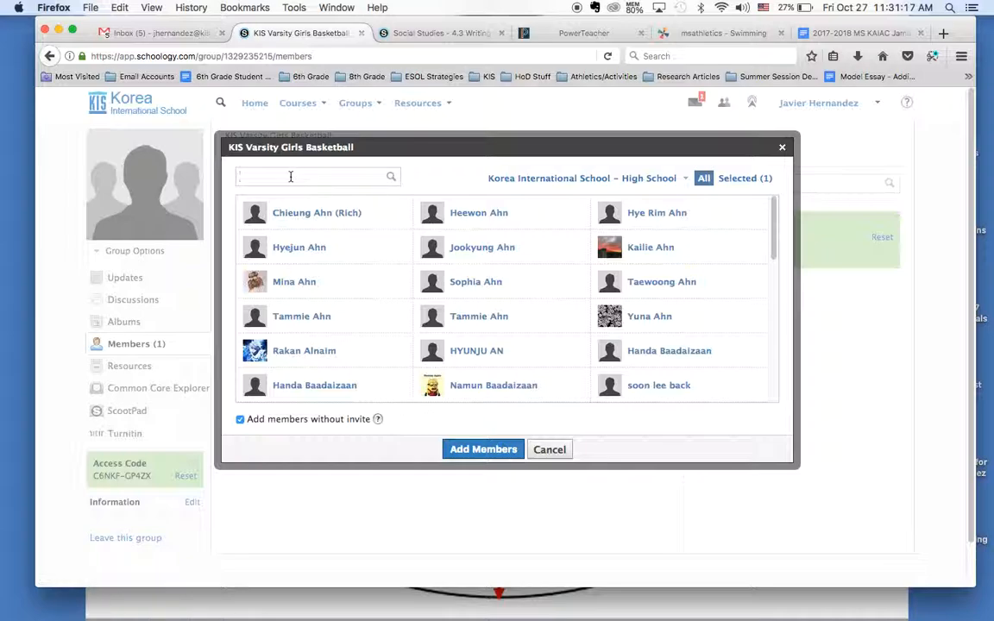
text(Hyerim)
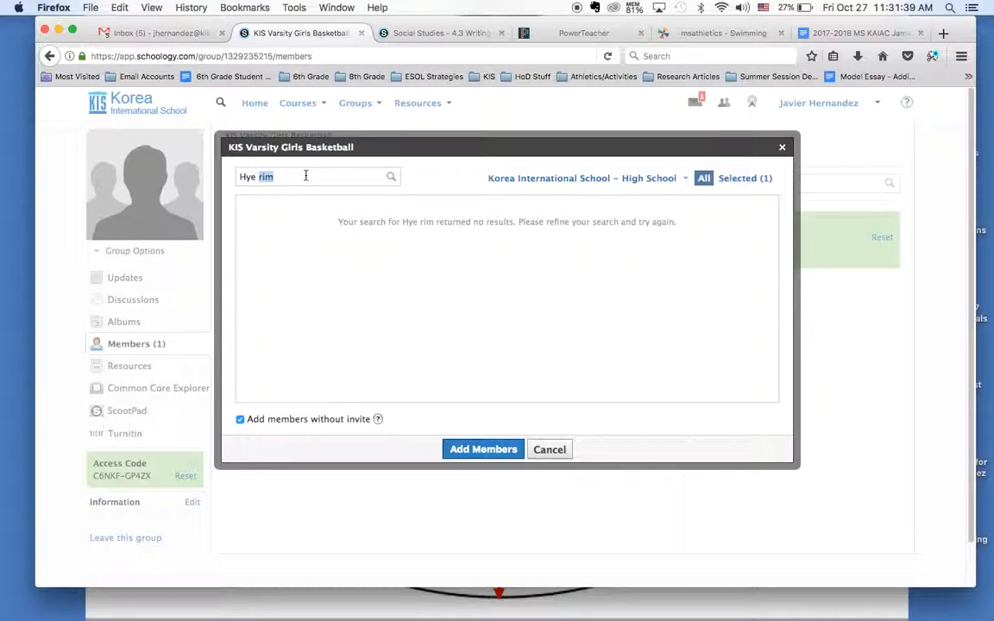
key(BackSpace)
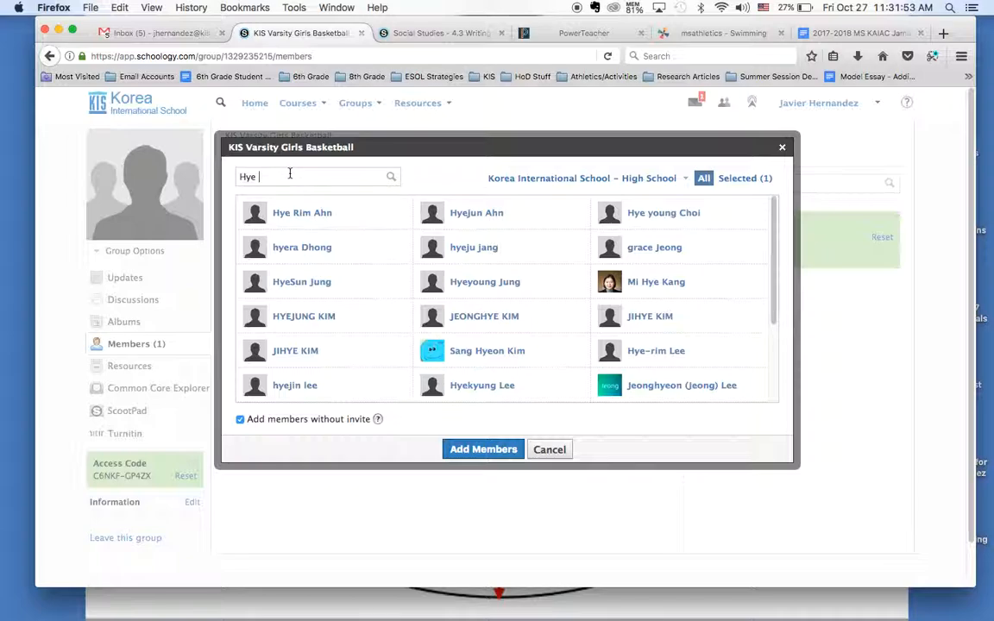
- Search the High School list by the beginning of a family name
drag(290, 174, 226, 175)
text(McCull)
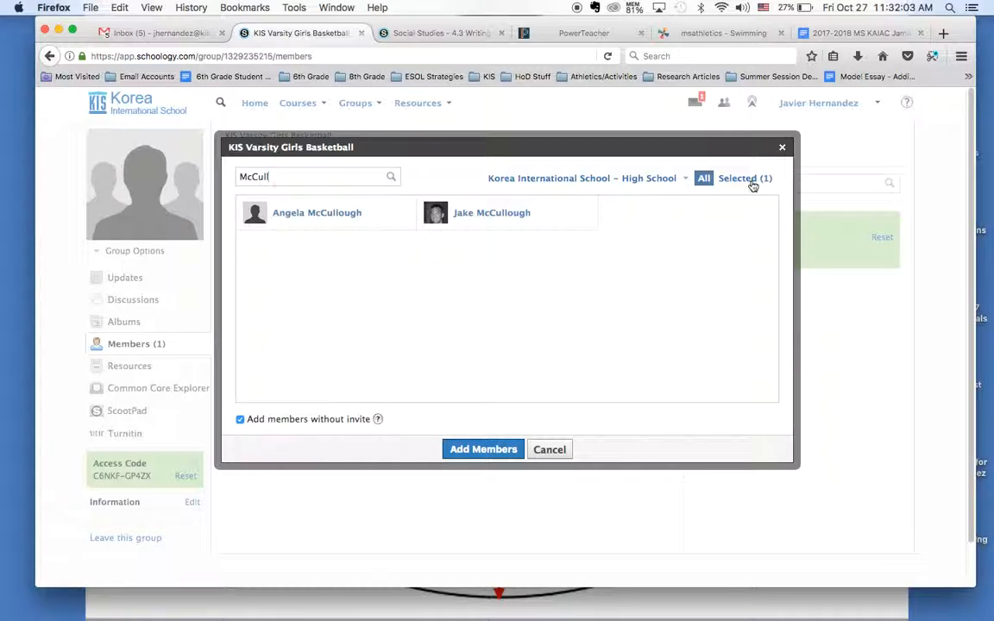
- Search for another student by partial first name, look through the extended results, and add the family name to the search
drag(327, 177, 322, 159)
text(Ji)
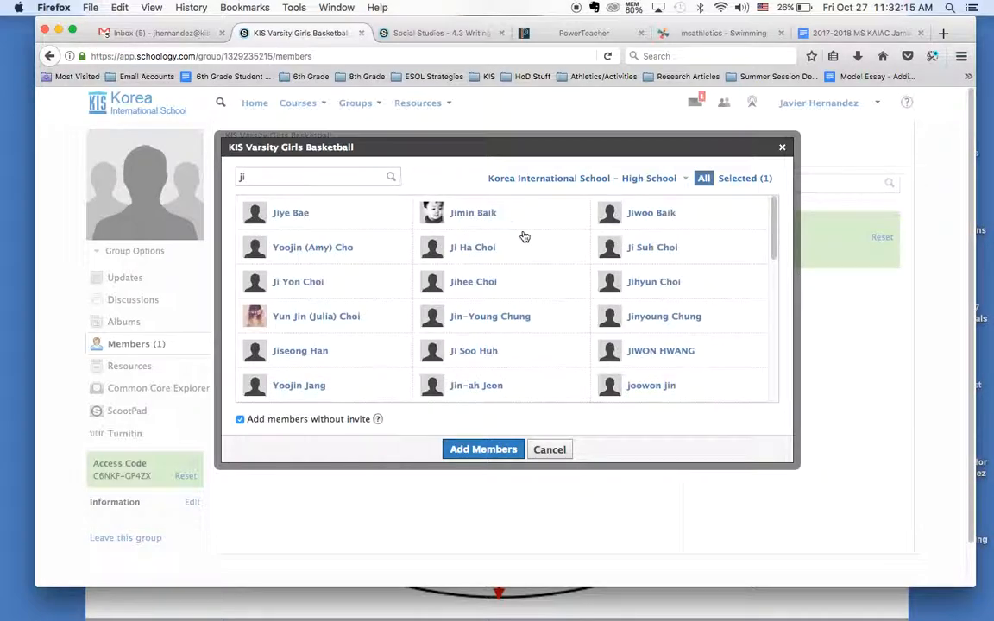
scroll(477, 277, down, 4)
scroll(477, 277, down, 5)
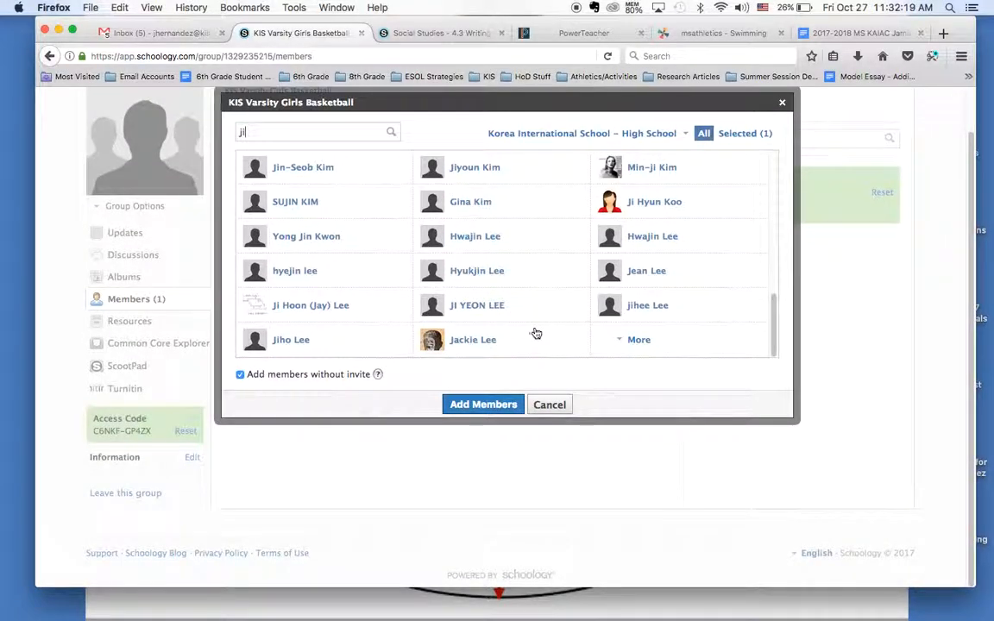
click(637, 339)
scroll(501, 292, down, 2)
scroll(502, 292, down, 3)
scroll(501, 291, up, 6)
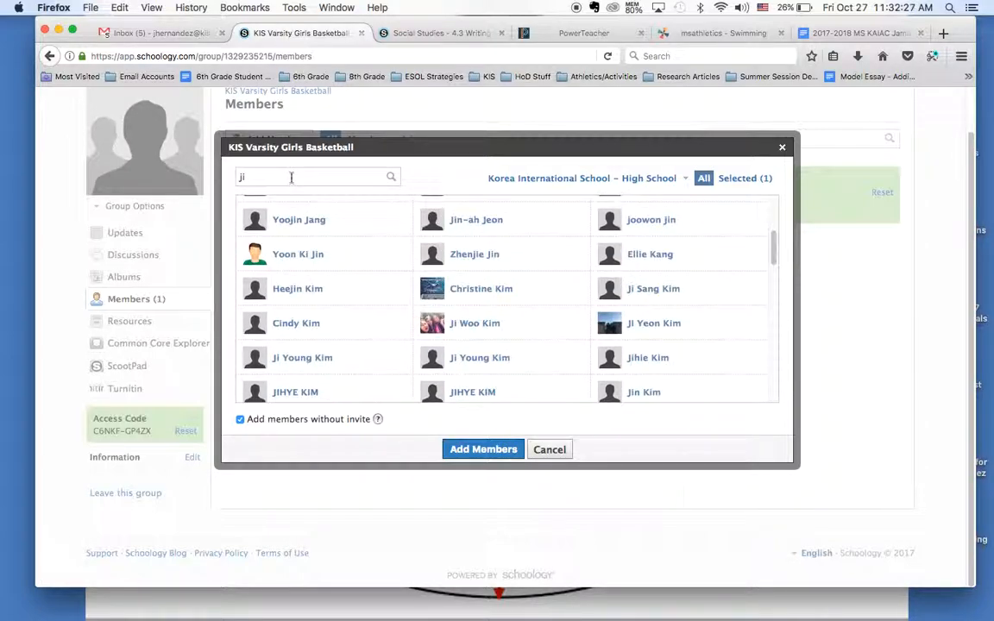
text(ee)
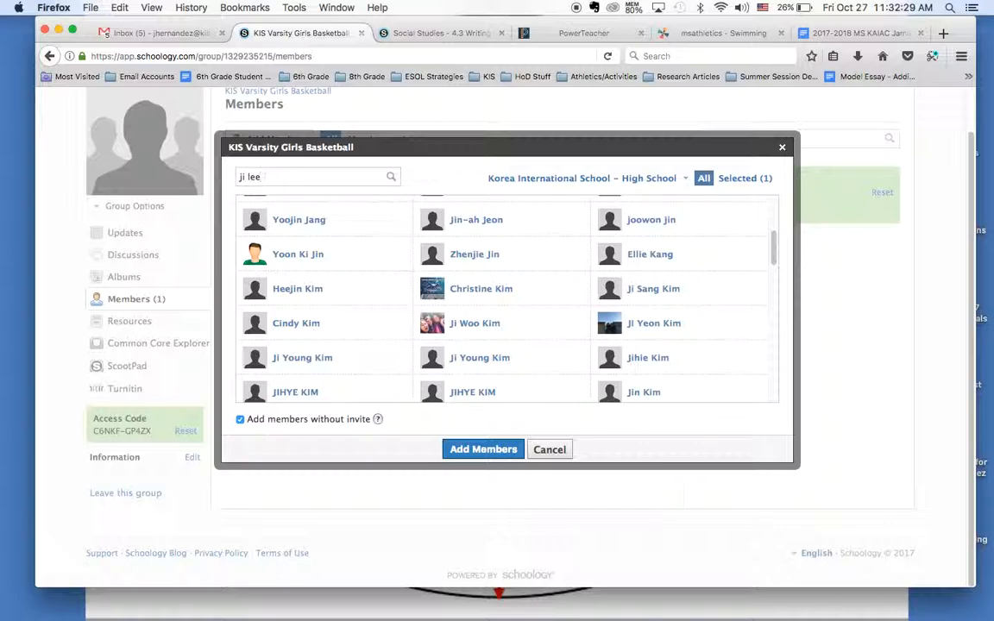